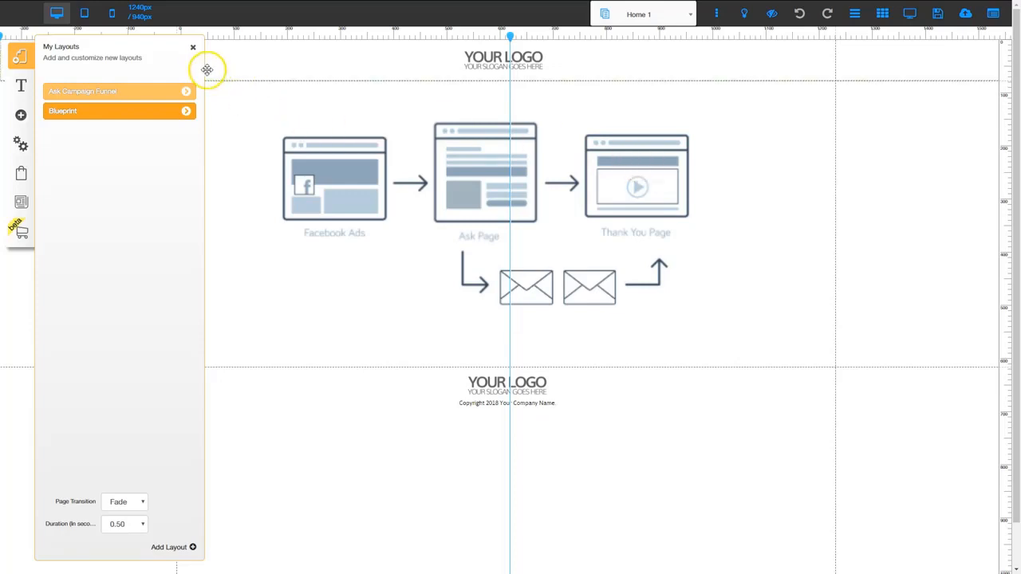
- Open the Ask Page of the Ask Campaign Funnel layout for editing
left_click(193, 49)
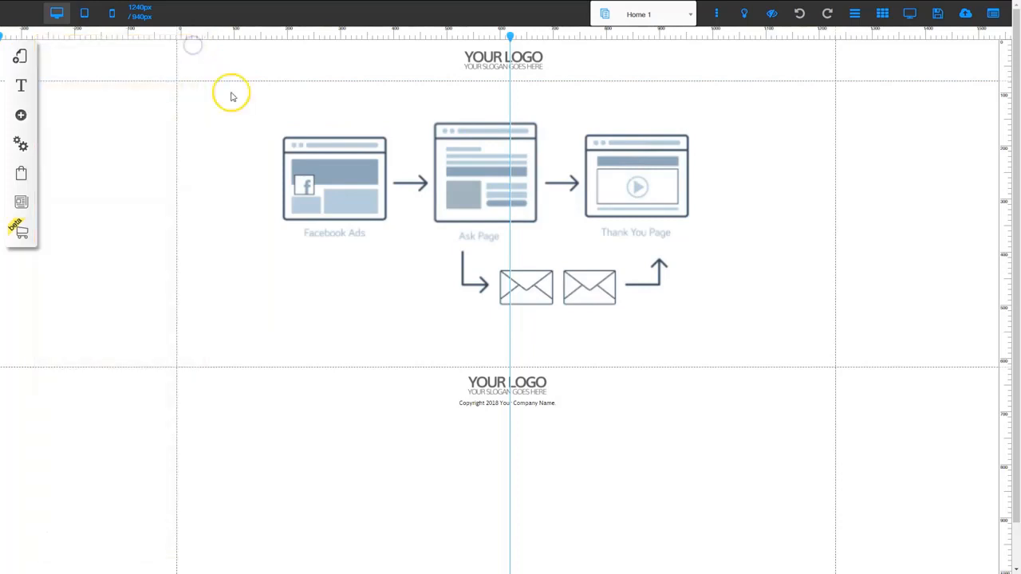
left_click(22, 57)
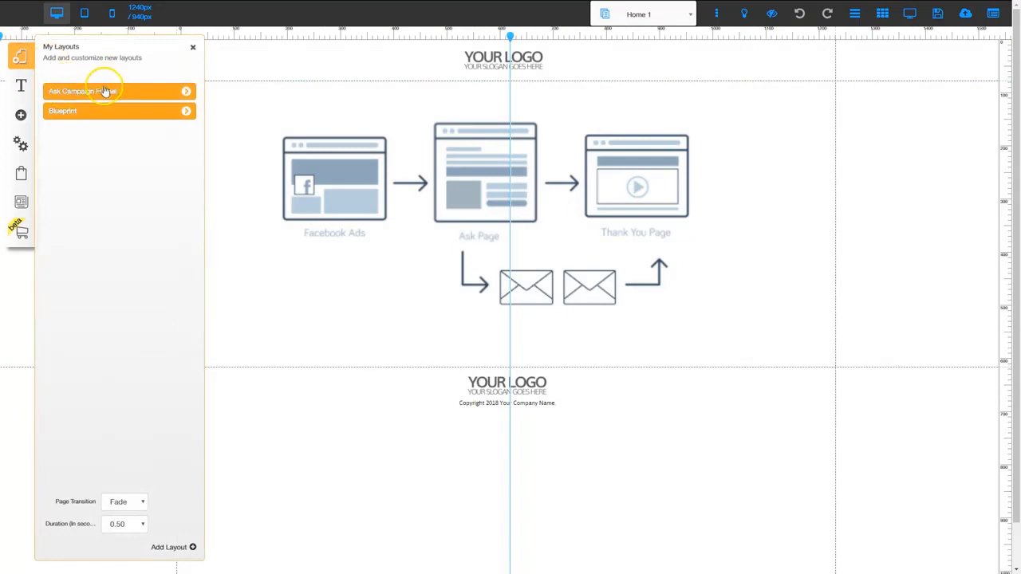
left_click(183, 91)
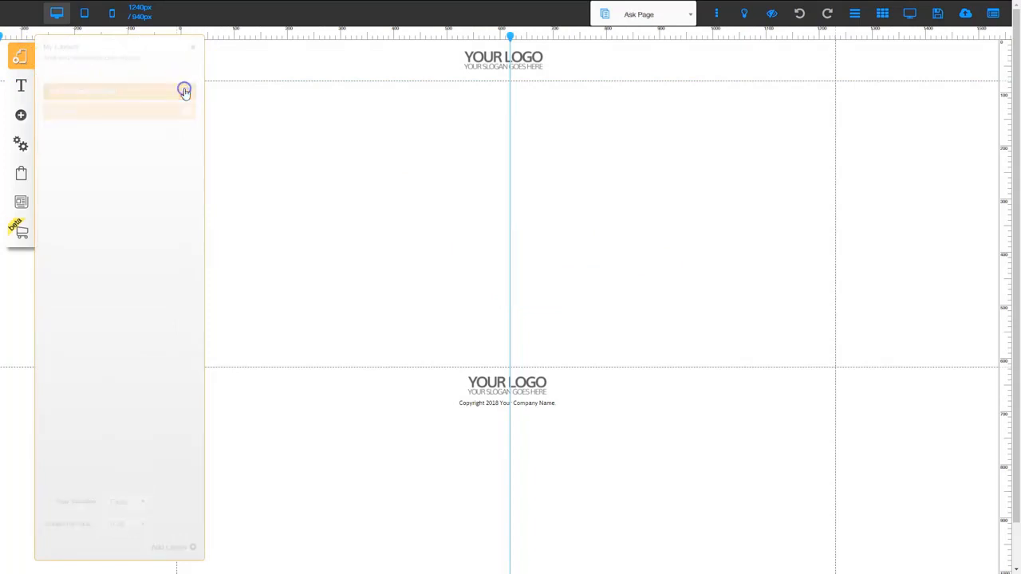
left_click(193, 47)
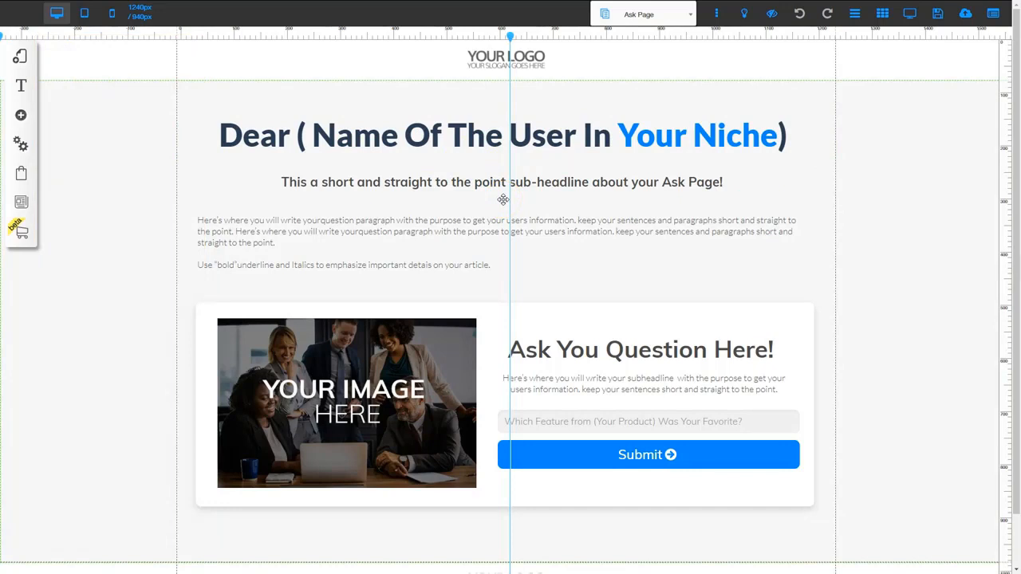
- Configure the question form's received email response with the recipient's email address and the subject "Ask Campaign Results"
scroll(563, 301, "down", 1)
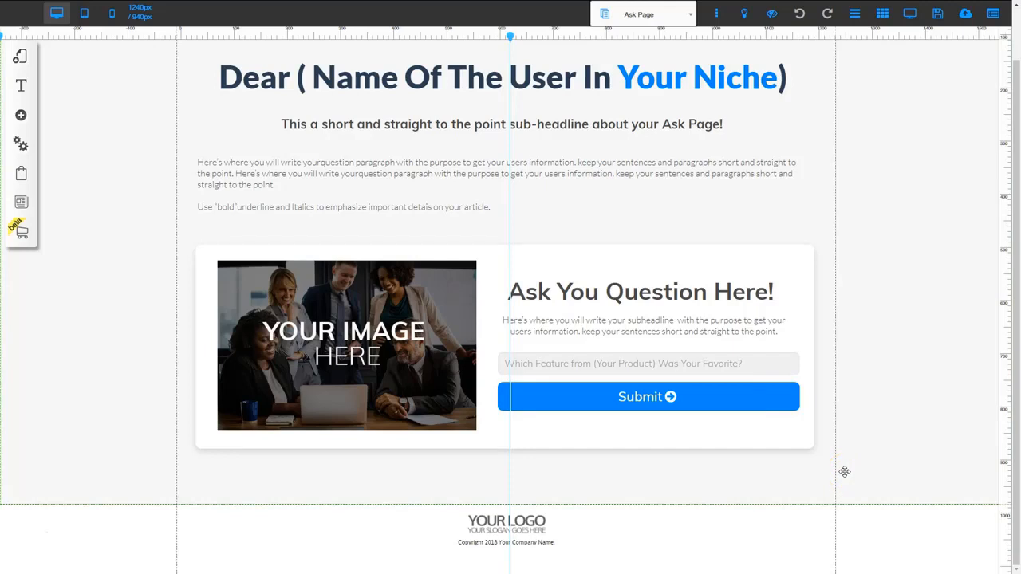
left_click(631, 377)
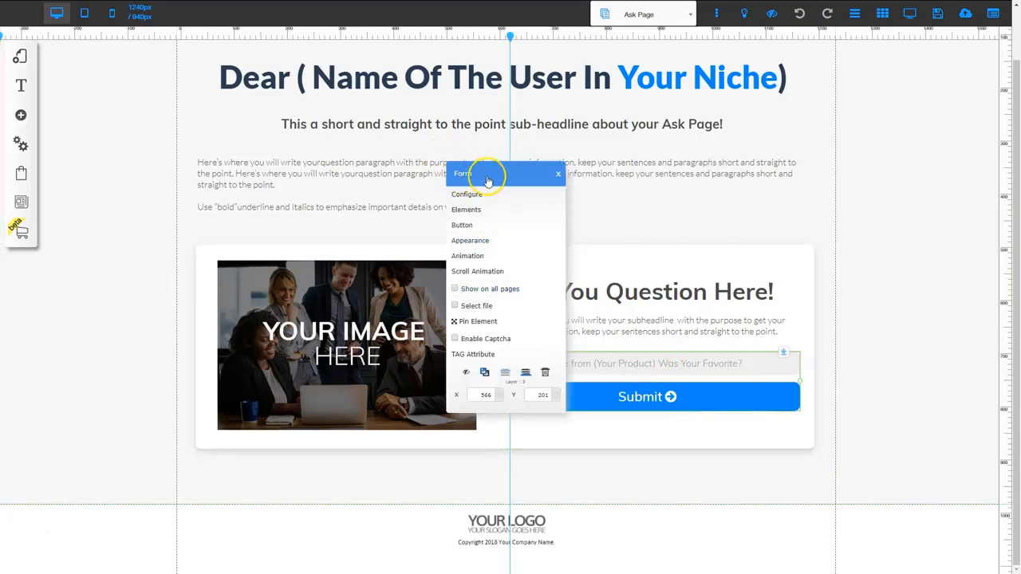
left_click(471, 196)
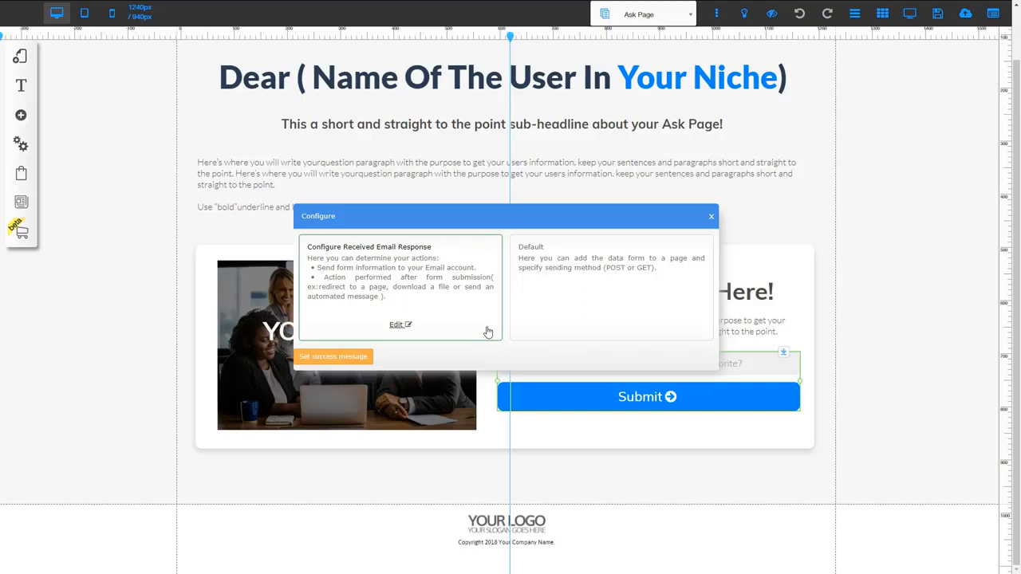
left_click(400, 322)
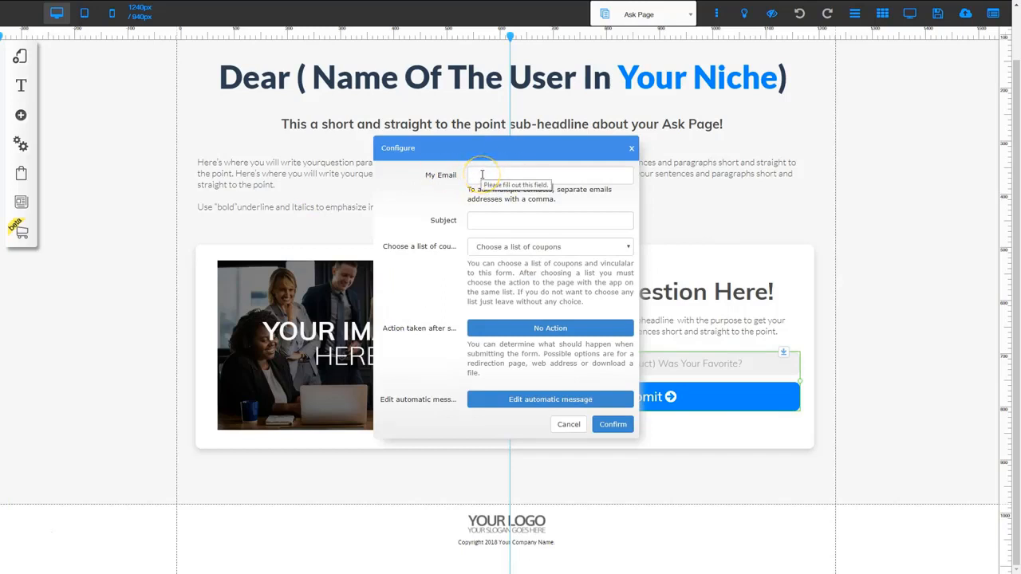
left_click(483, 172)
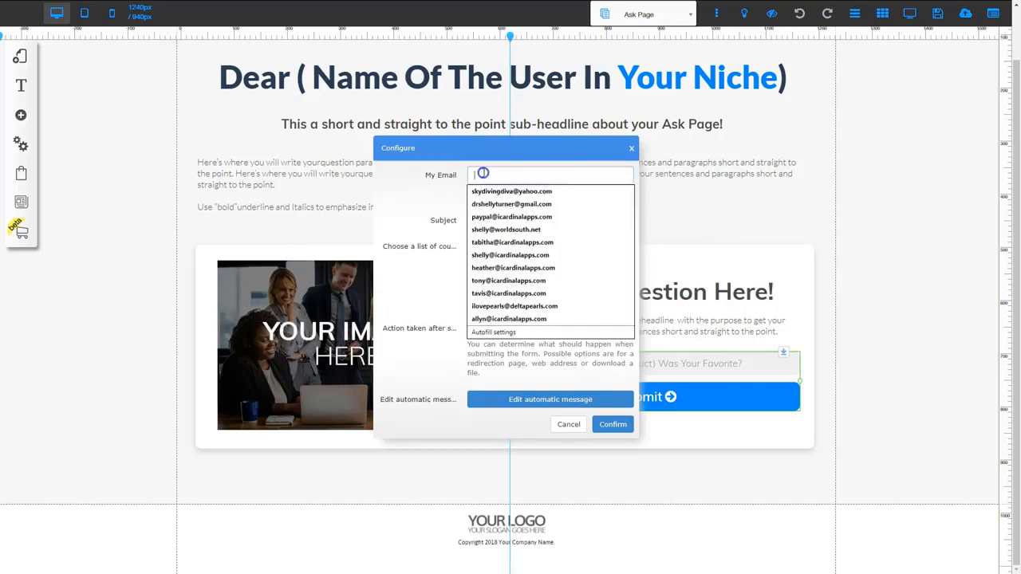
left_click(485, 191)
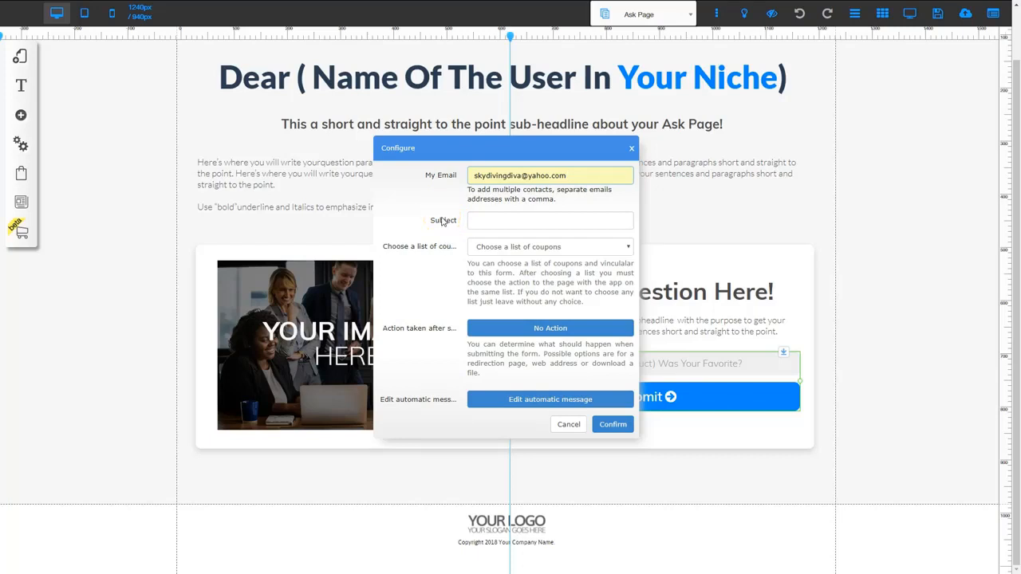
left_click(490, 220)
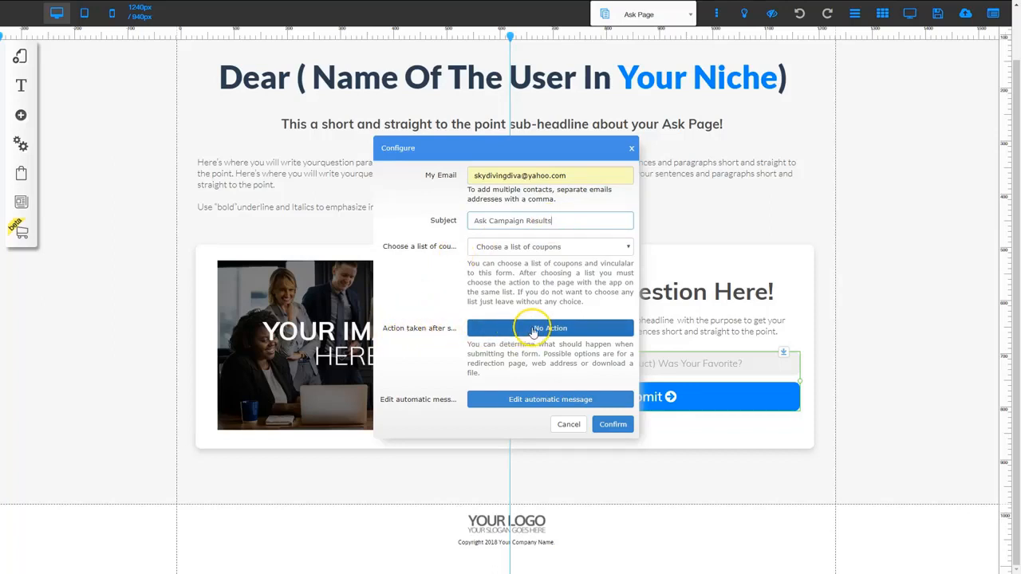
- Link the form's after-submission action to the Thank You page, opening in the same tab, and confirm the email response settings
left_click(546, 330)
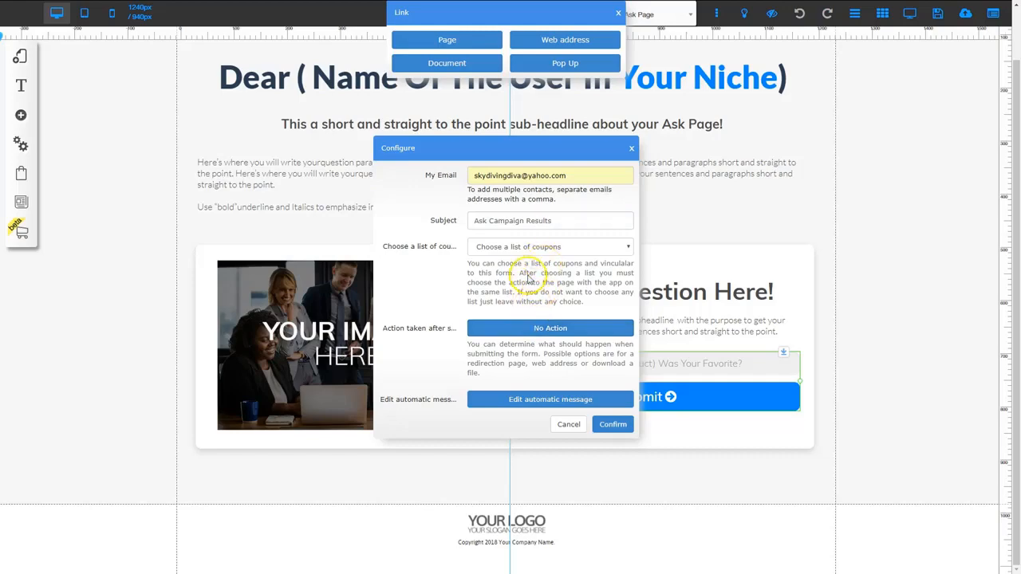
left_click(456, 38)
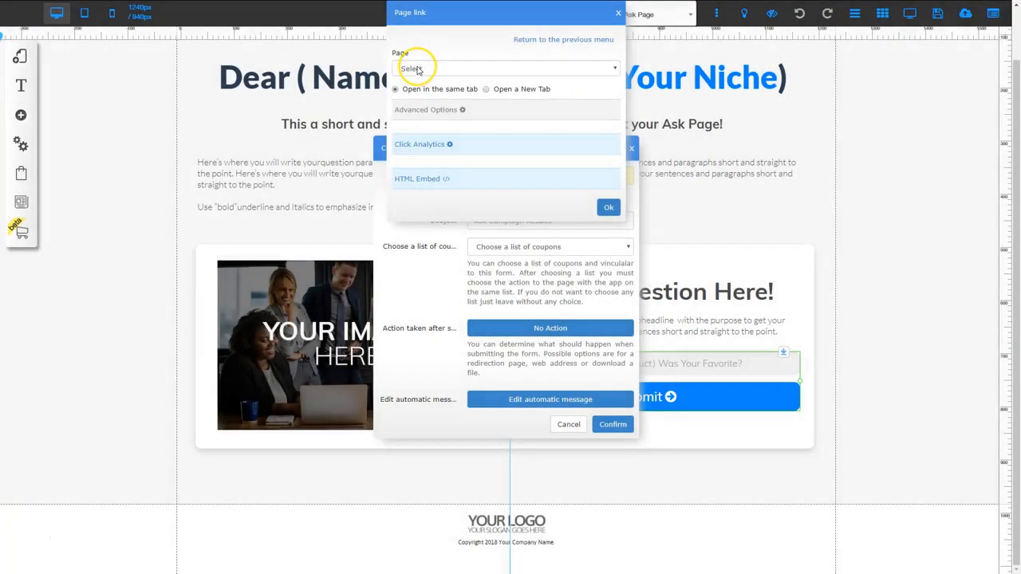
left_click(452, 67)
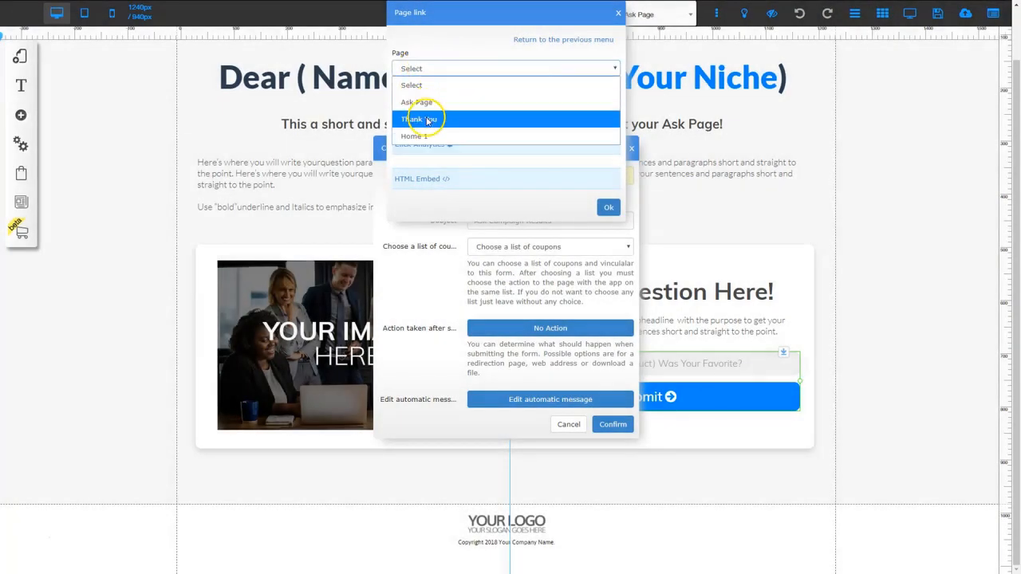
left_click(427, 118)
left_click(606, 209)
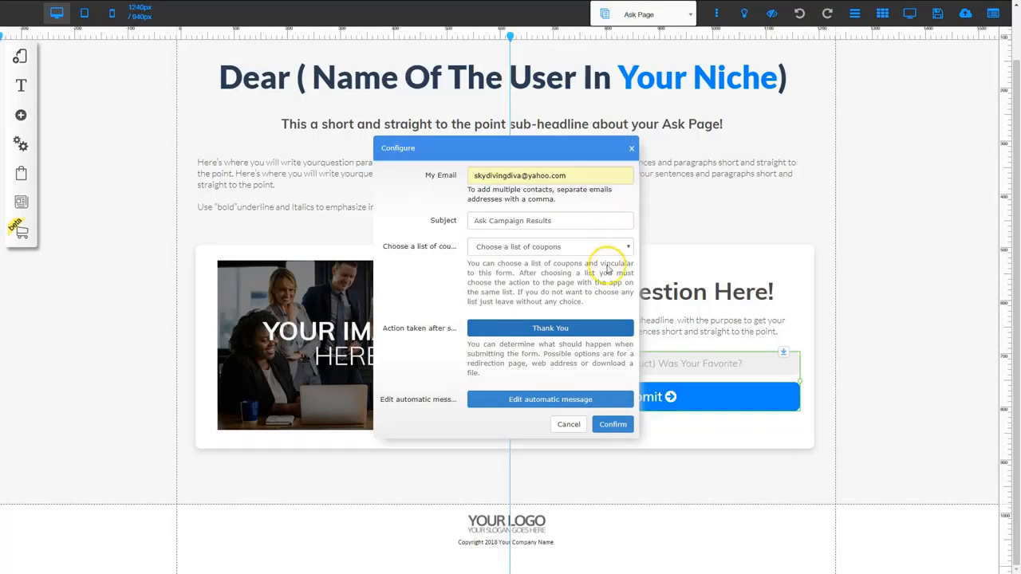
left_click(614, 426)
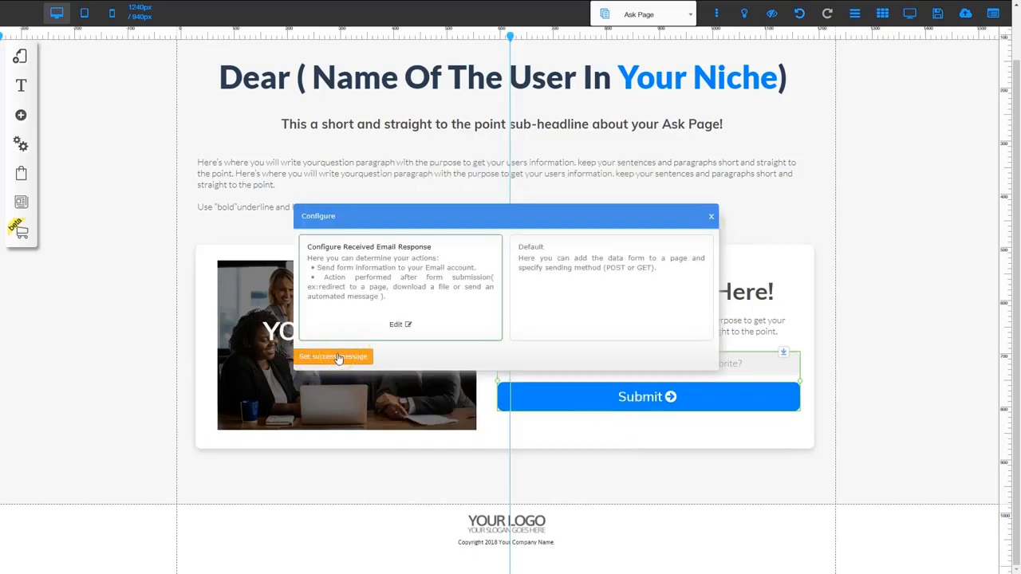
- Enter a success message for the form and close the form configuration
left_click(342, 356)
left_click(347, 359)
left_click(431, 262)
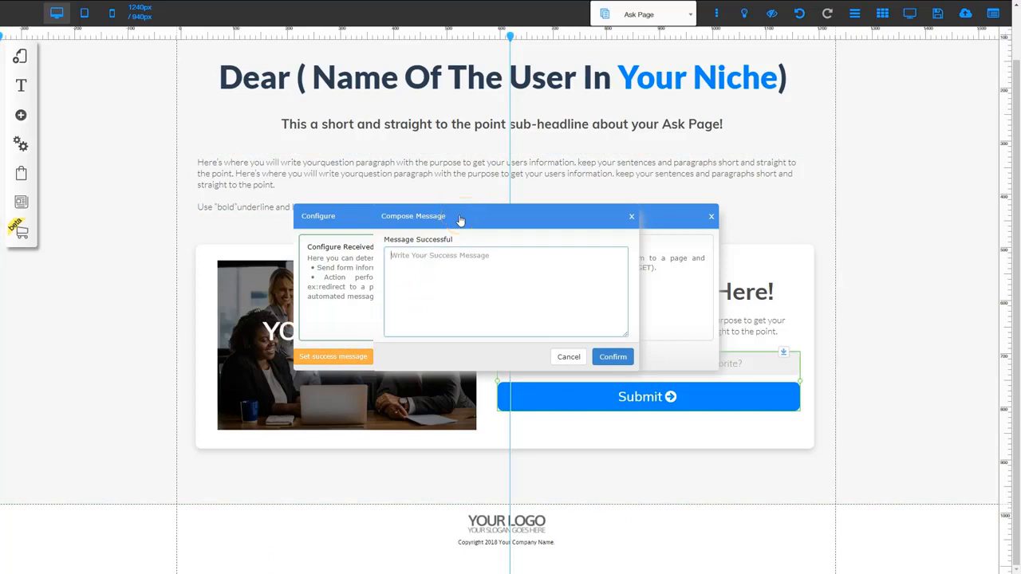
type("Thank you for filling out our form!")
left_click(611, 356)
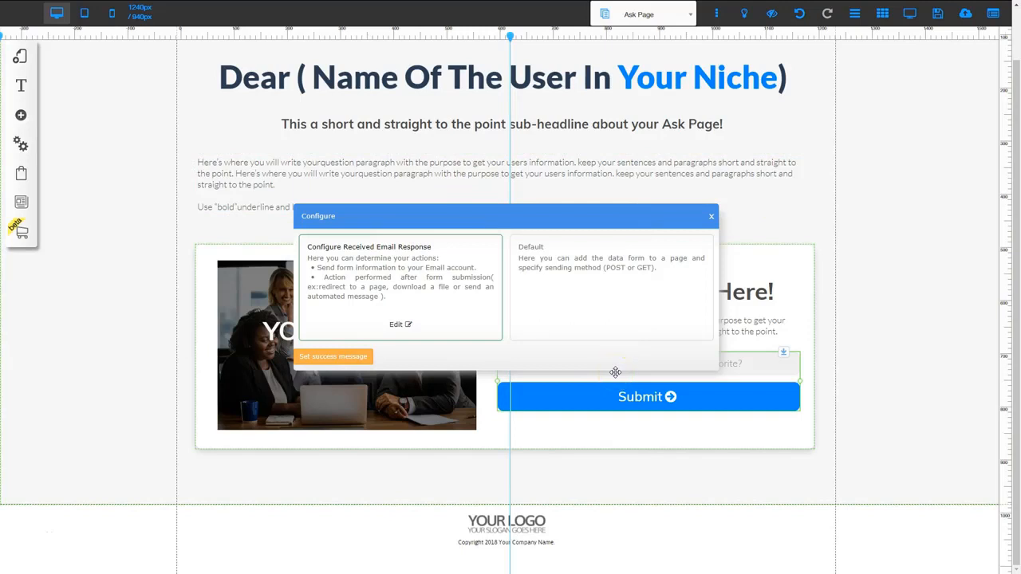
left_click(713, 218)
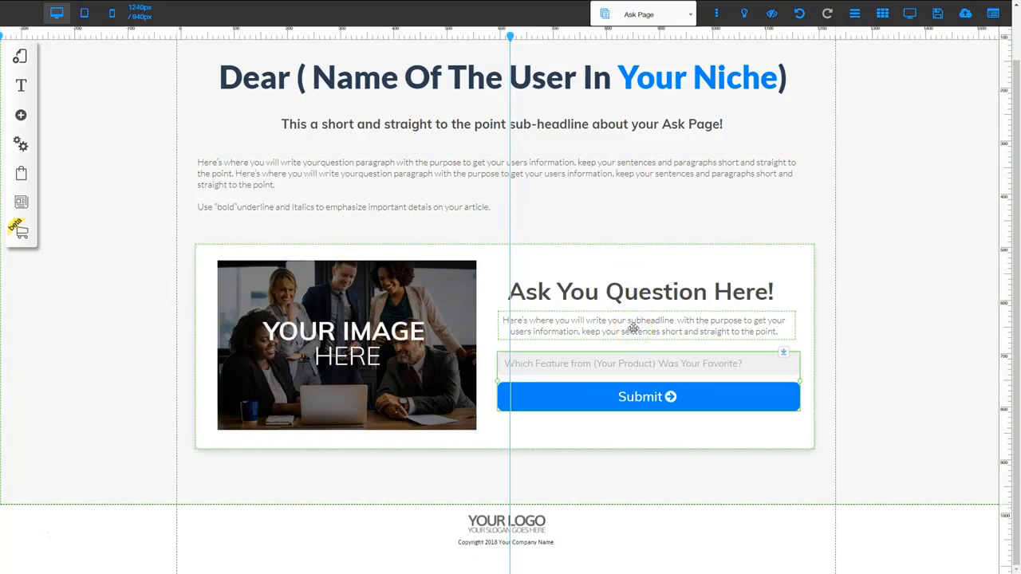
- Open the form's elements and review the placeholder text of the existing question field
right_click(635, 383)
left_click(482, 209)
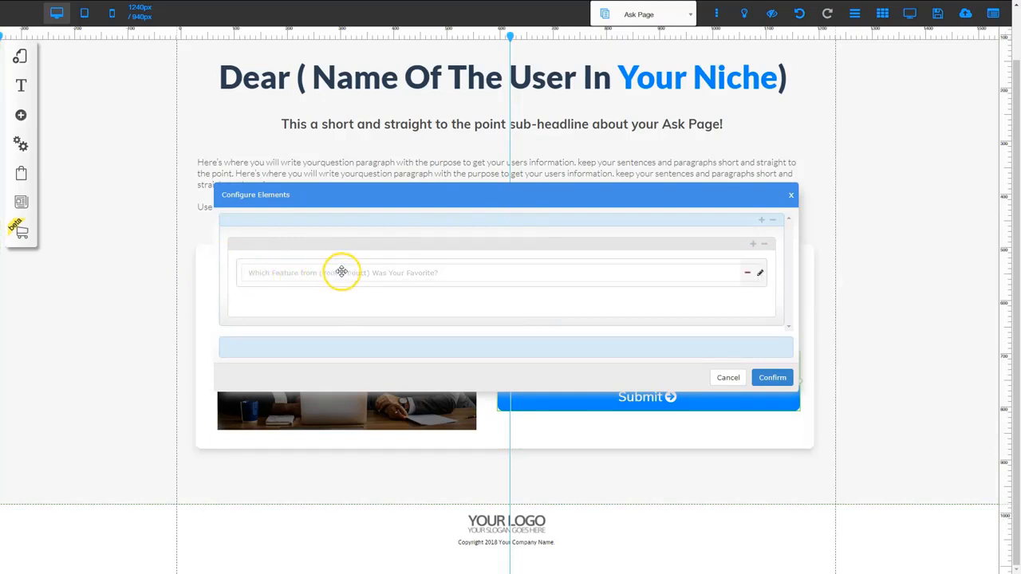
left_click(762, 275)
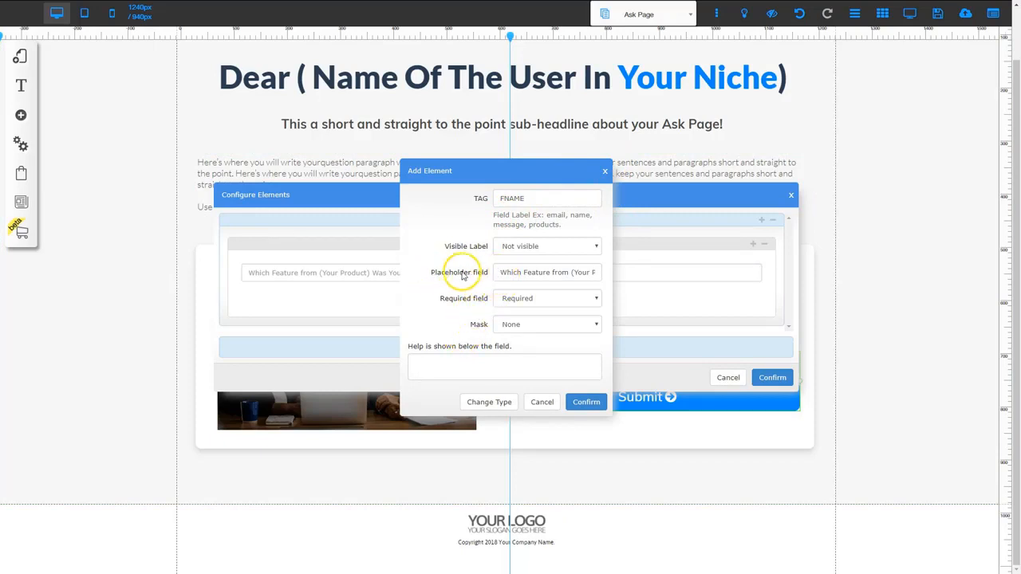
left_click(511, 270)
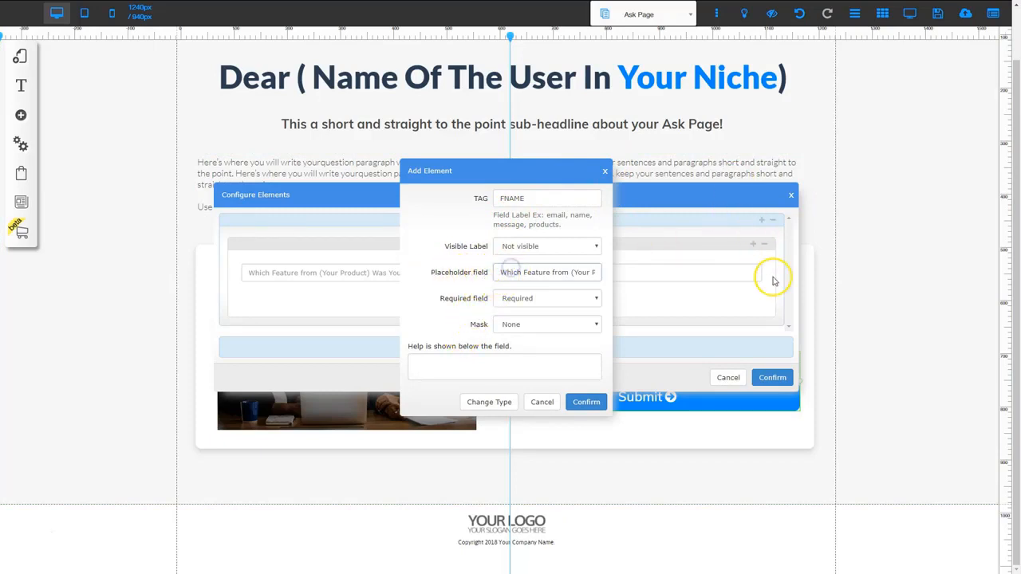
key("Right")
key("Right")
key("Right")
key("Right")
key("Right")
key("Right")
key("Right")
key("Right")
key("Right")
key("Right")
key("Right")
key("Right")
key("Right")
key("Right")
key("Right")
key("Right")
key("Right")
key("Right")
key("Right")
key("Right")
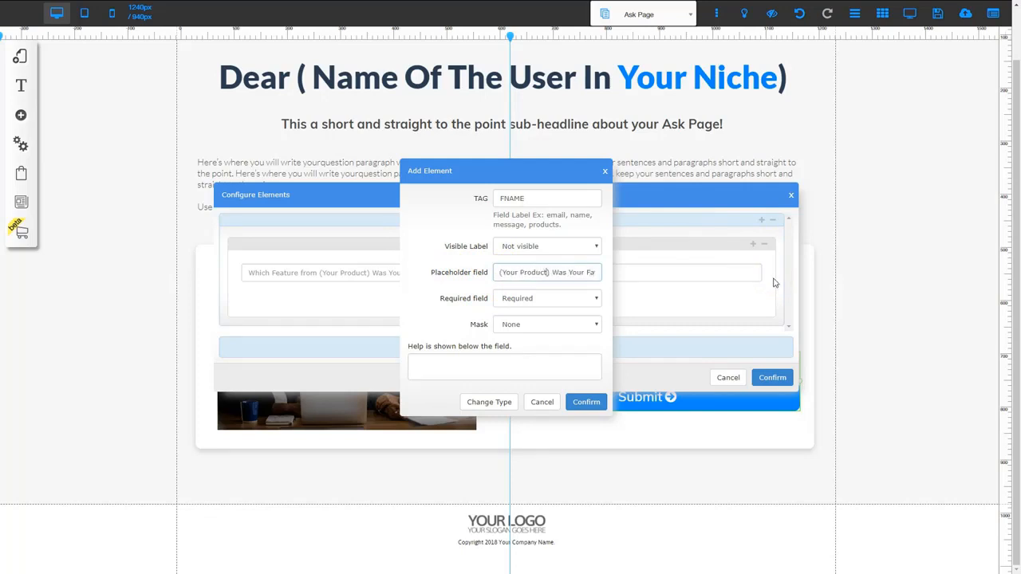
left_click(591, 405)
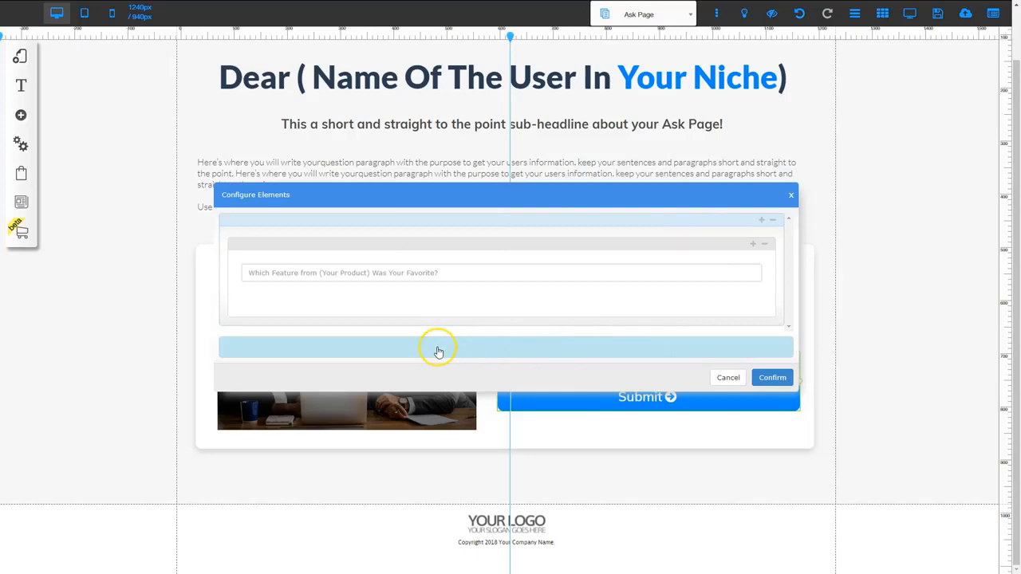
- Add a new row below the question field in the form and delete its second column
left_click(511, 351)
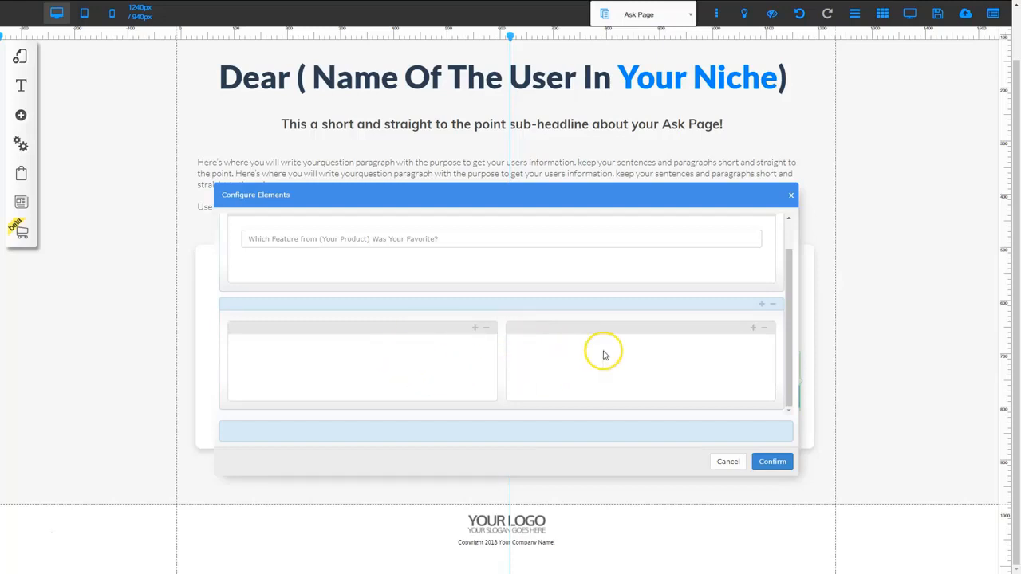
left_click(766, 329)
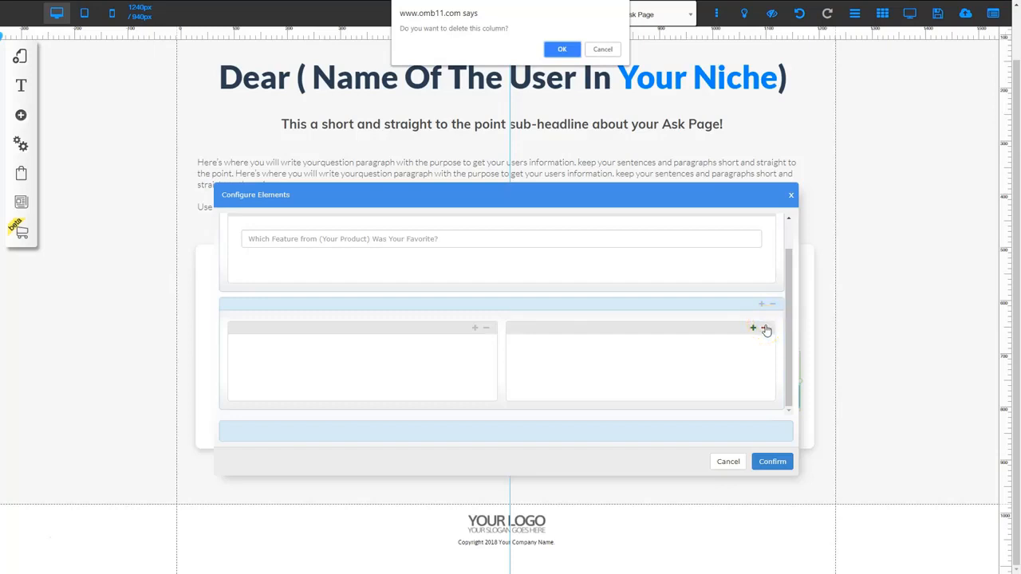
left_click(563, 49)
left_click(563, 50)
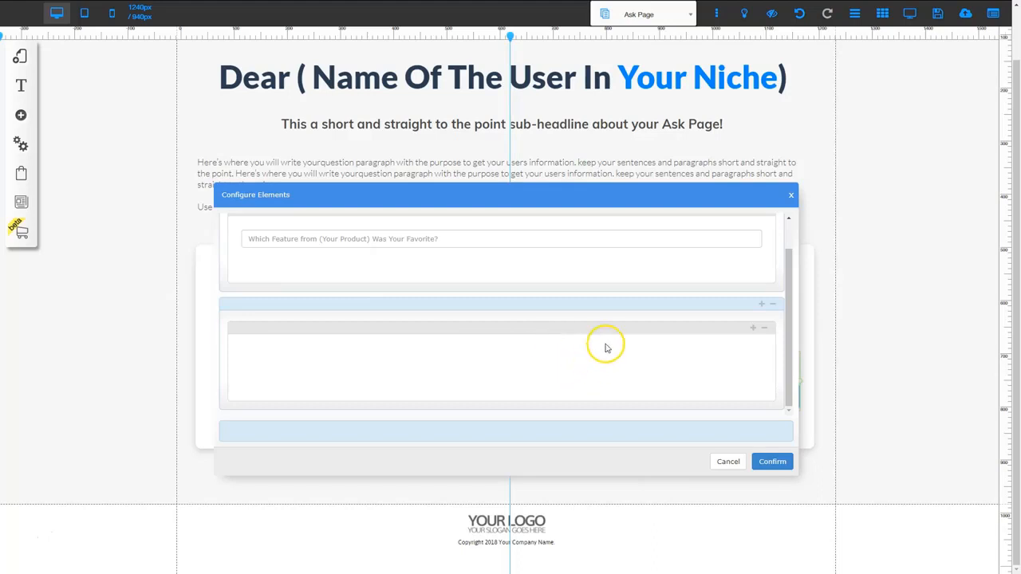
left_click(653, 357)
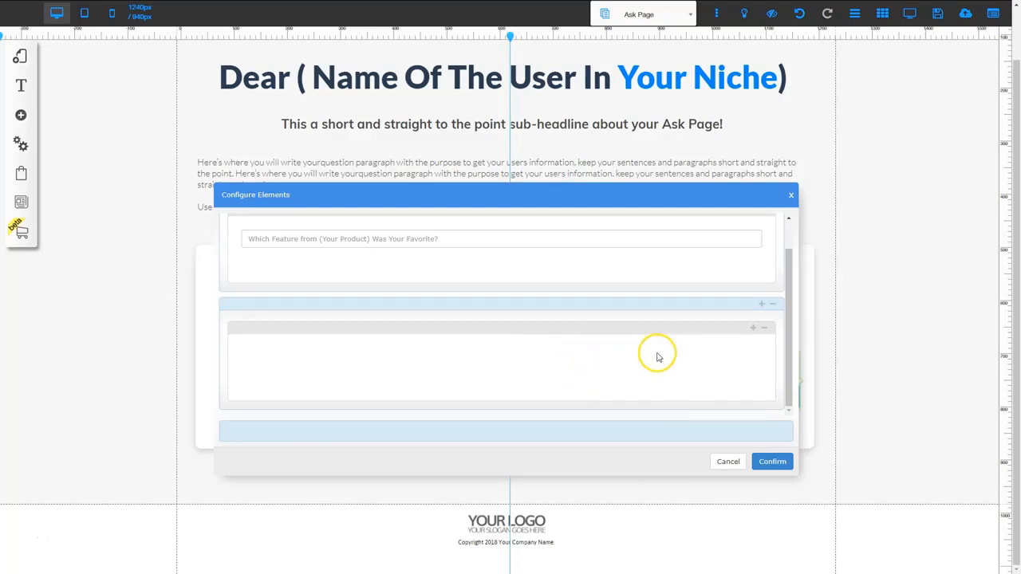
- Add a multi-line Text element to the new single-column row
left_click(754, 329)
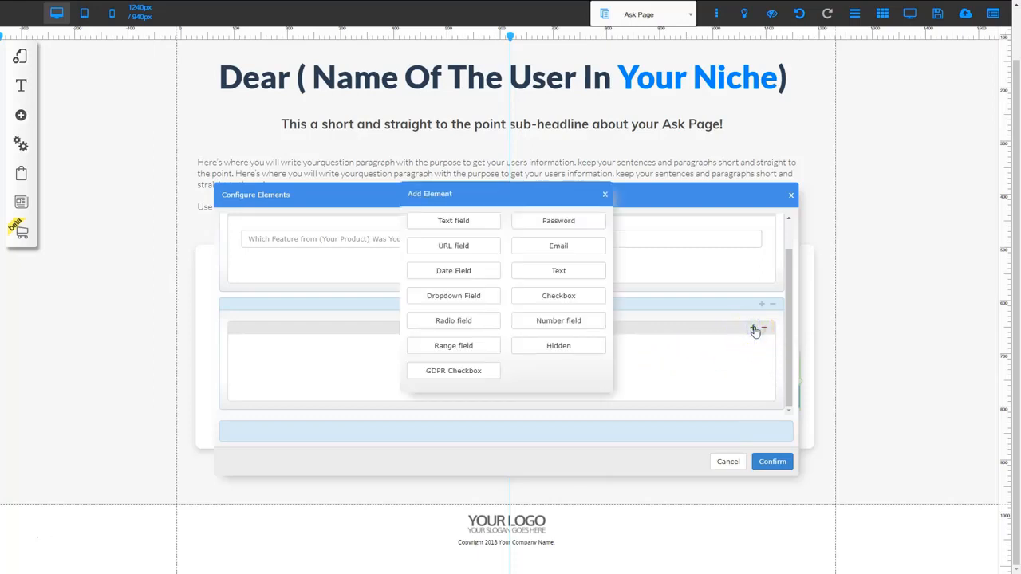
left_click(492, 314)
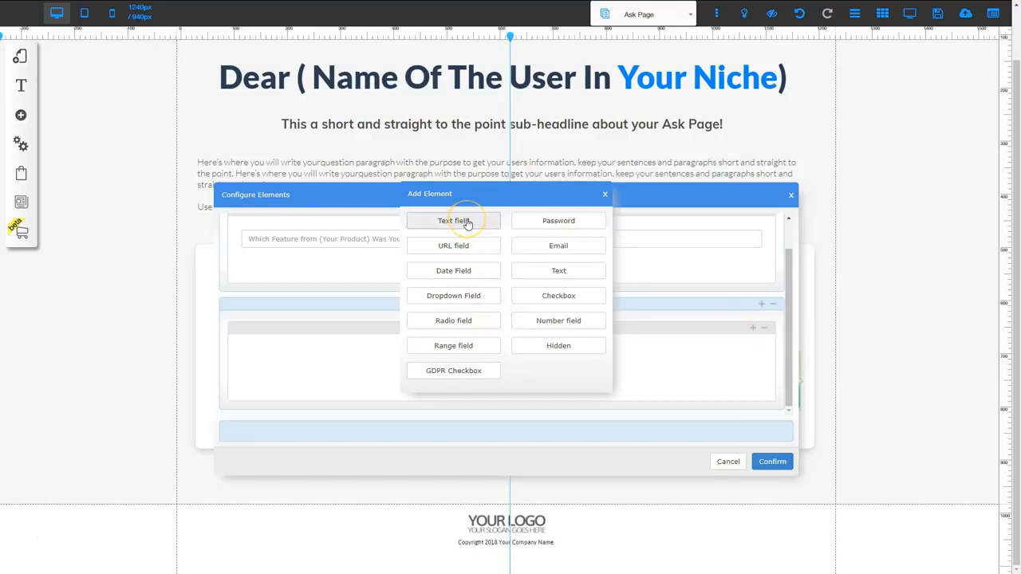
left_click(464, 249)
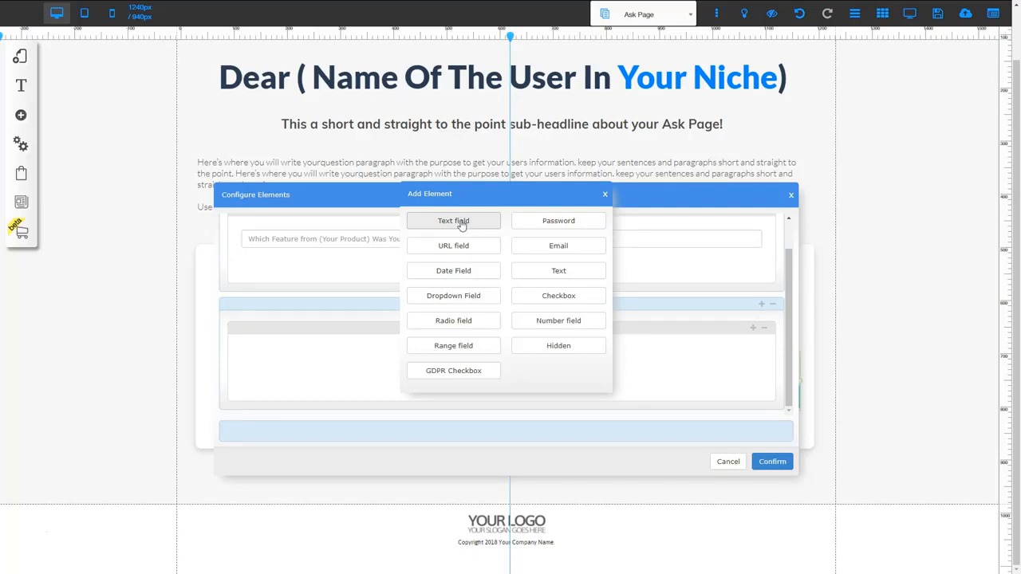
left_click(561, 272)
left_click(560, 271)
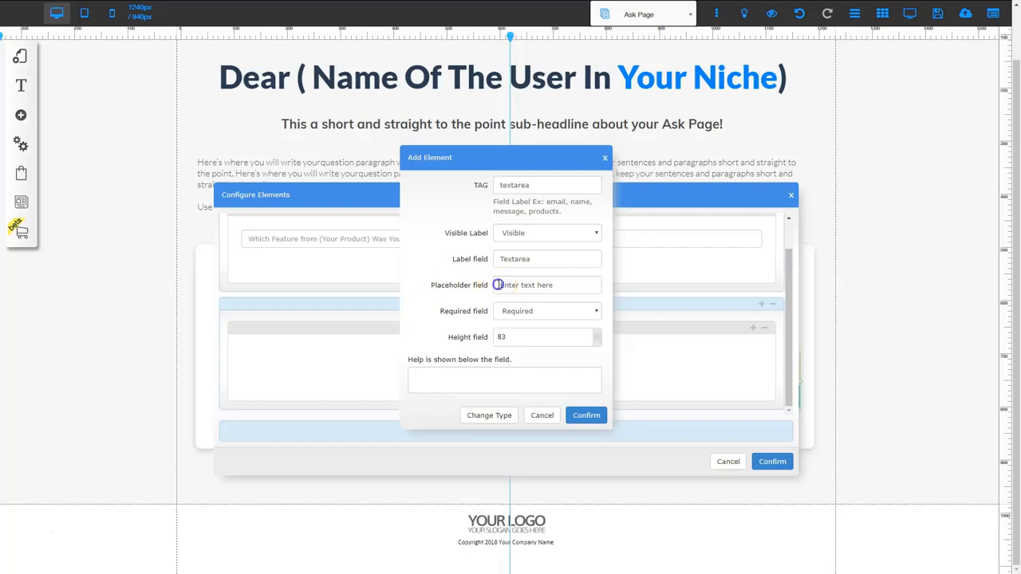
- Set the text area's placeholder to "What color do you like best for our product?" and its height to 100
left_click_drag(499, 285, 552, 285)
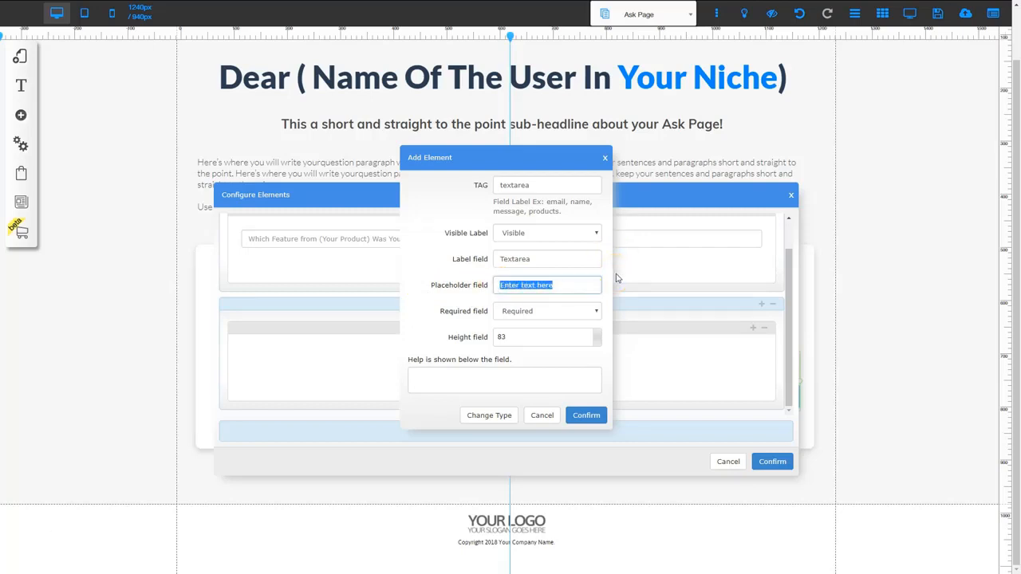
key("ctrl+v")
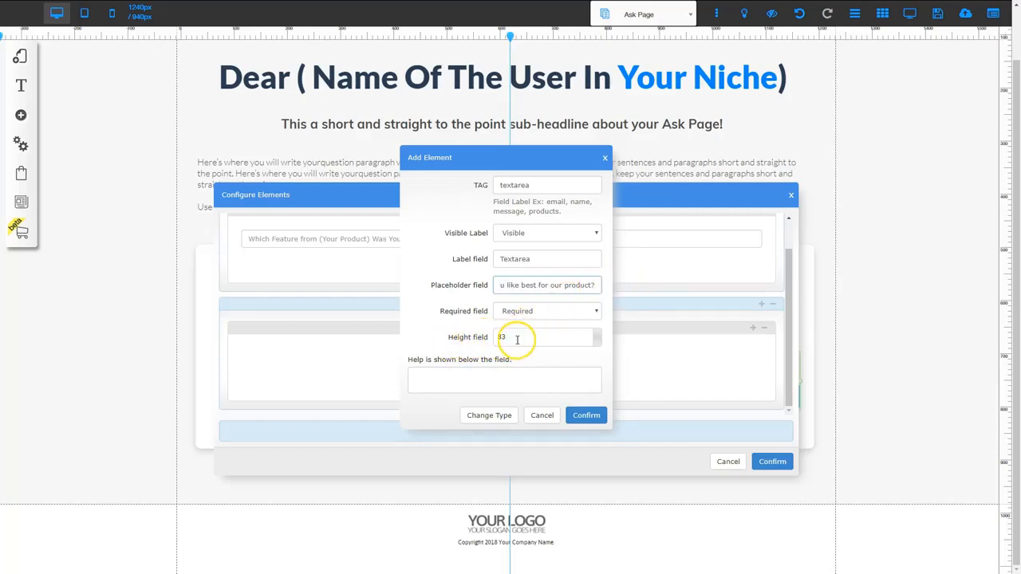
double_click(597, 334)
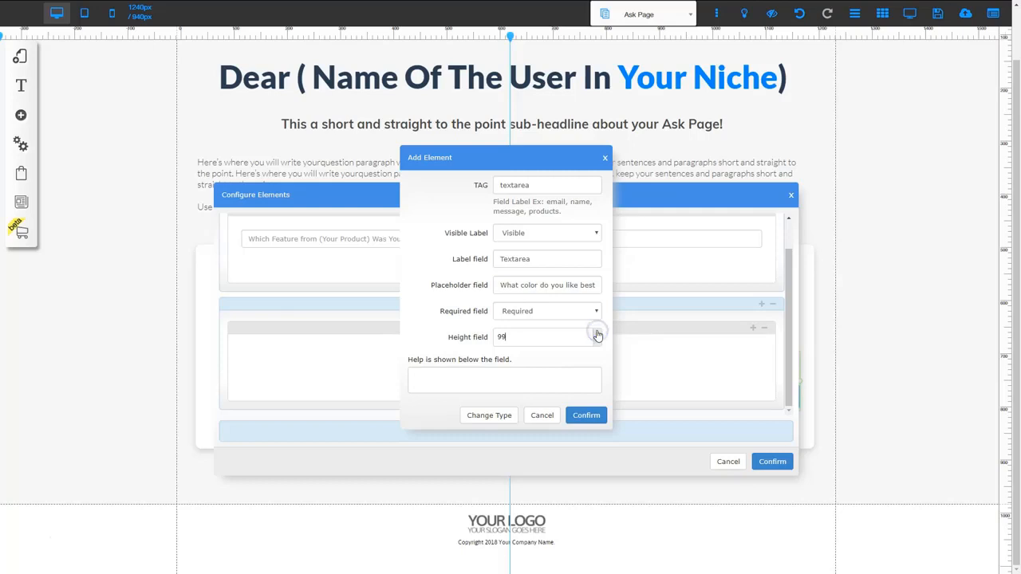
left_click(597, 333)
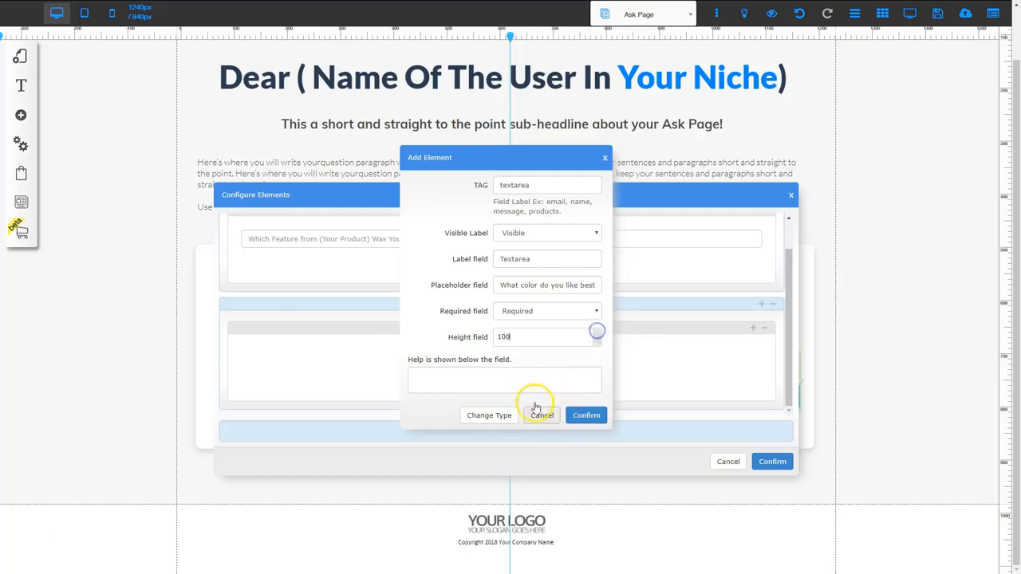
- Confirm the new text area's settings and apply the updated elements to the Ask Page form
left_click(585, 415)
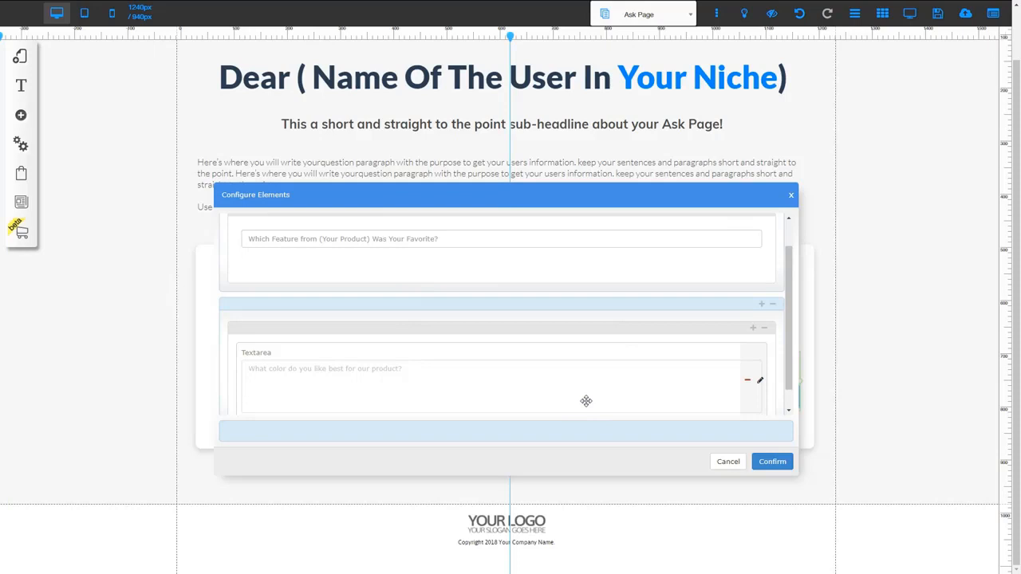
left_click(771, 461)
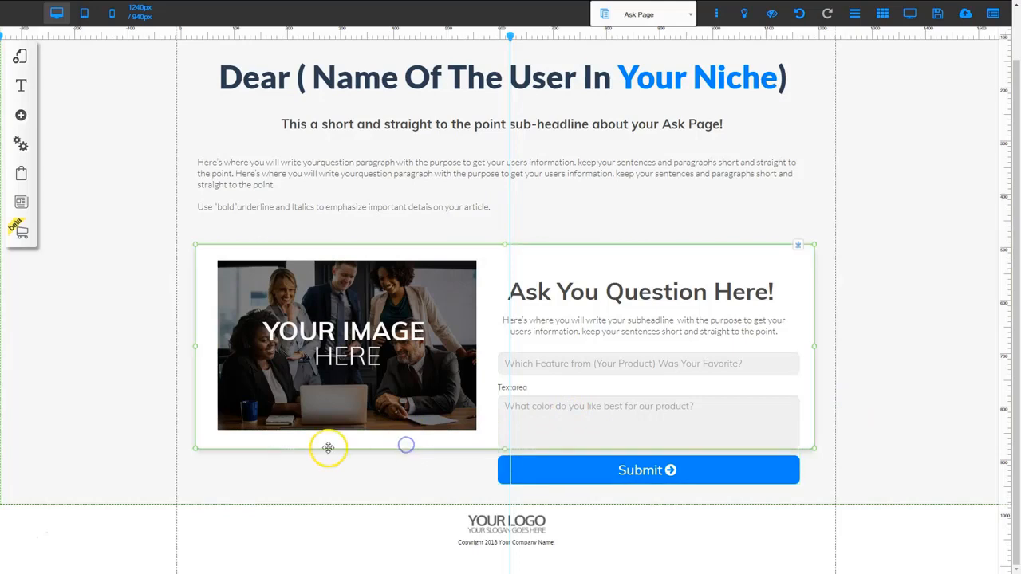
- Extend the white content box downward to enclose the Submit button, and lengthen the section behind it to leave a margin above the footer
left_click(504, 448)
left_click_drag(503, 452, 507, 508)
left_click(753, 531)
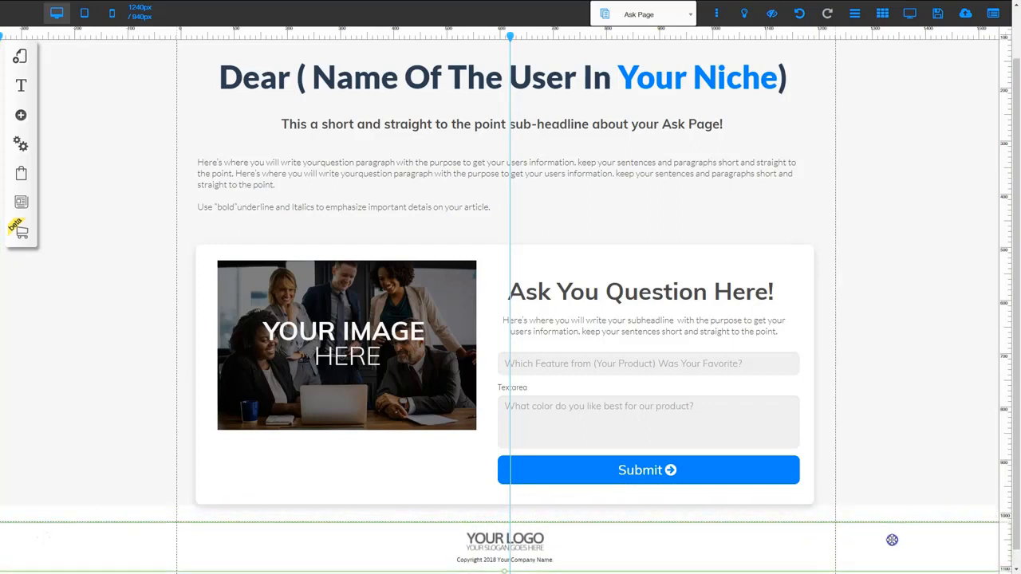
left_click(905, 469)
left_click_drag(506, 509, 506, 525)
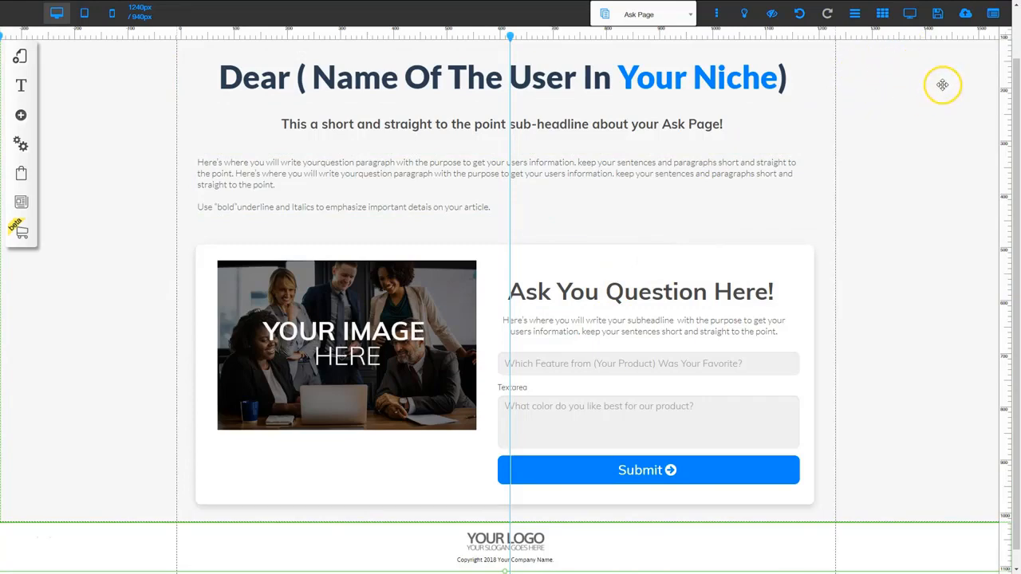
- Save the site and register it under the URL name "askcampaigntest1"
left_click(937, 14)
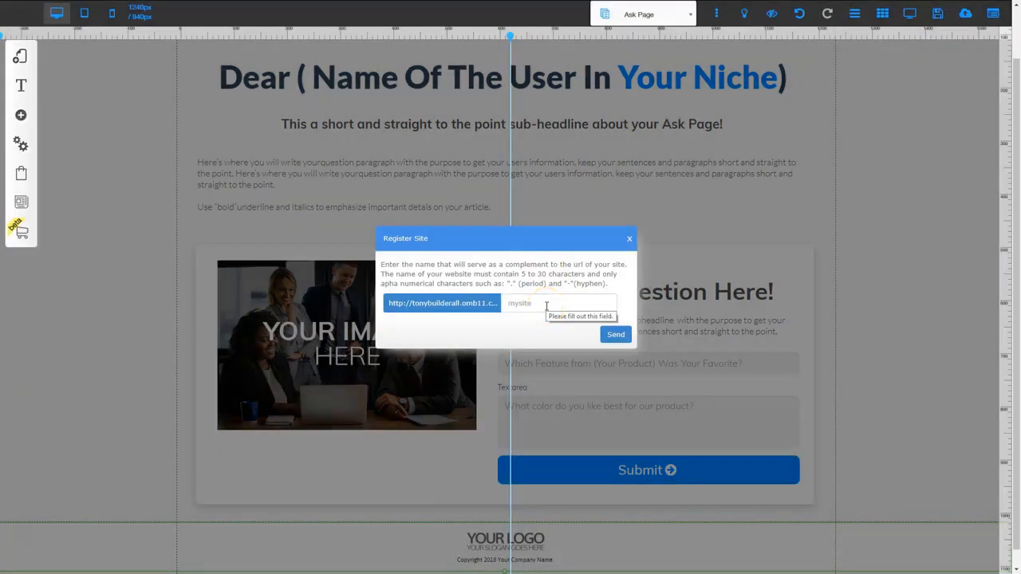
left_click(536, 306)
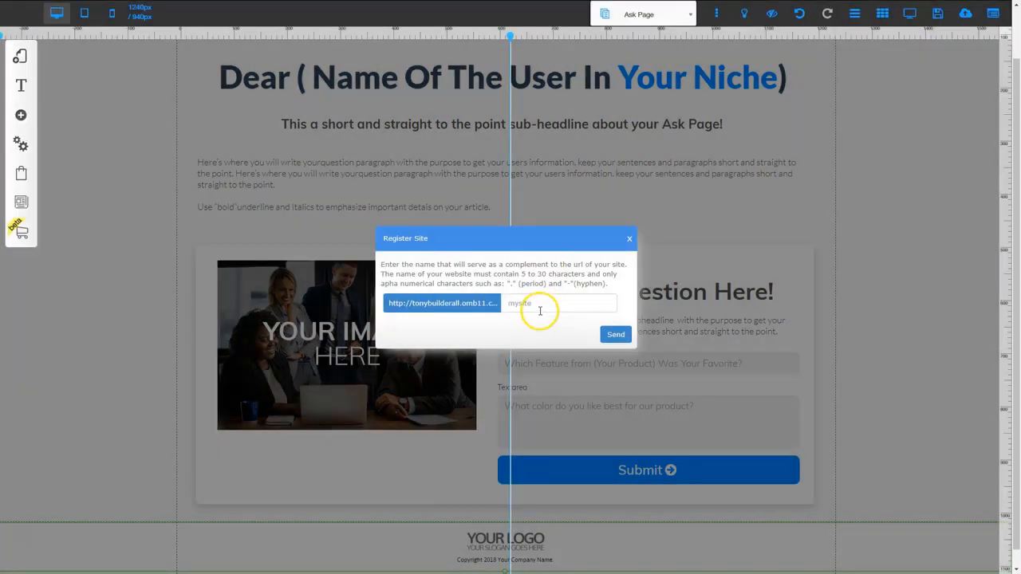
left_click(616, 335)
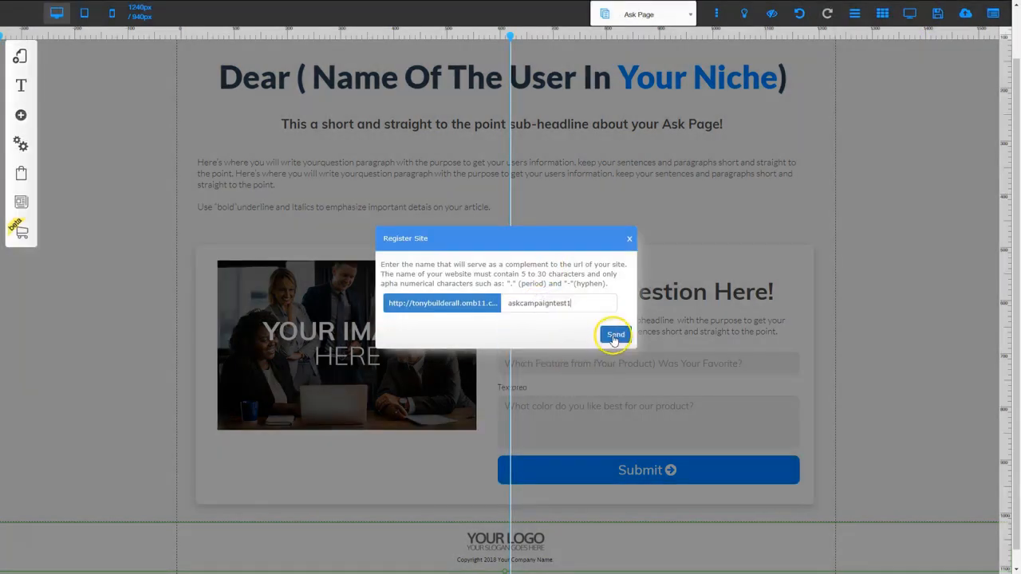
left_click(648, 394)
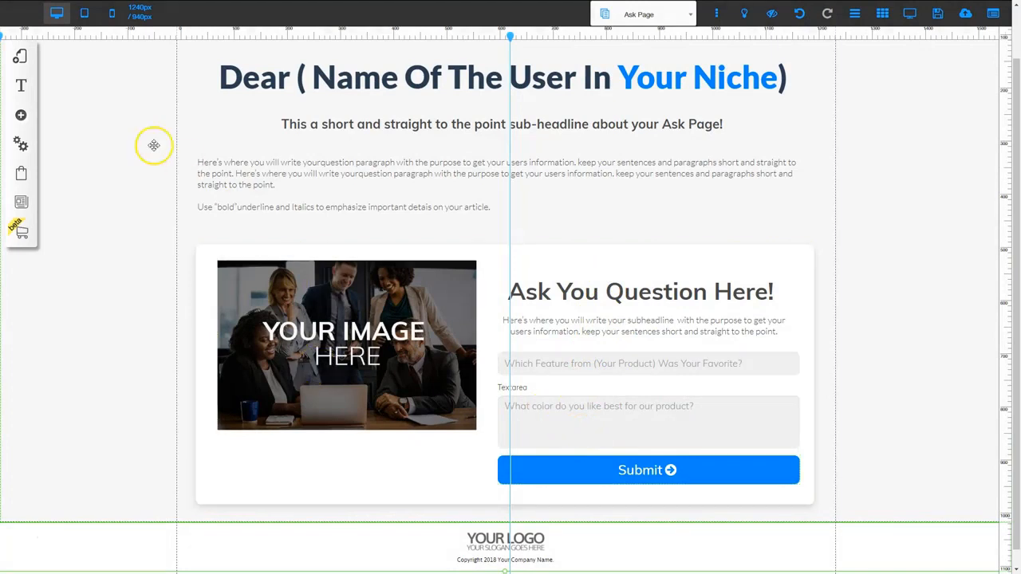
- Open the Thank You page of the Ask Campaign Funnel layout for editing
left_click(20, 57)
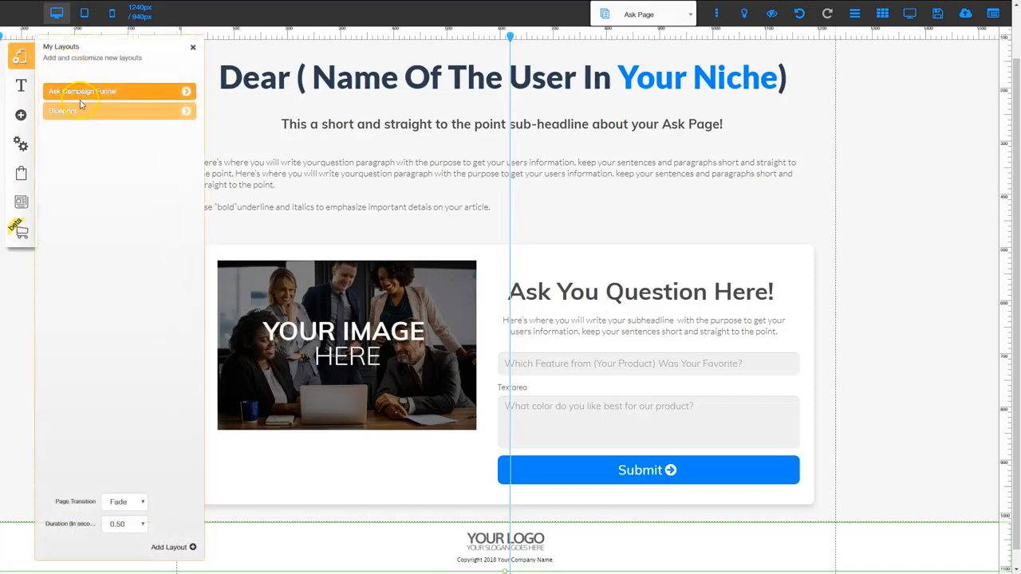
left_click(187, 93)
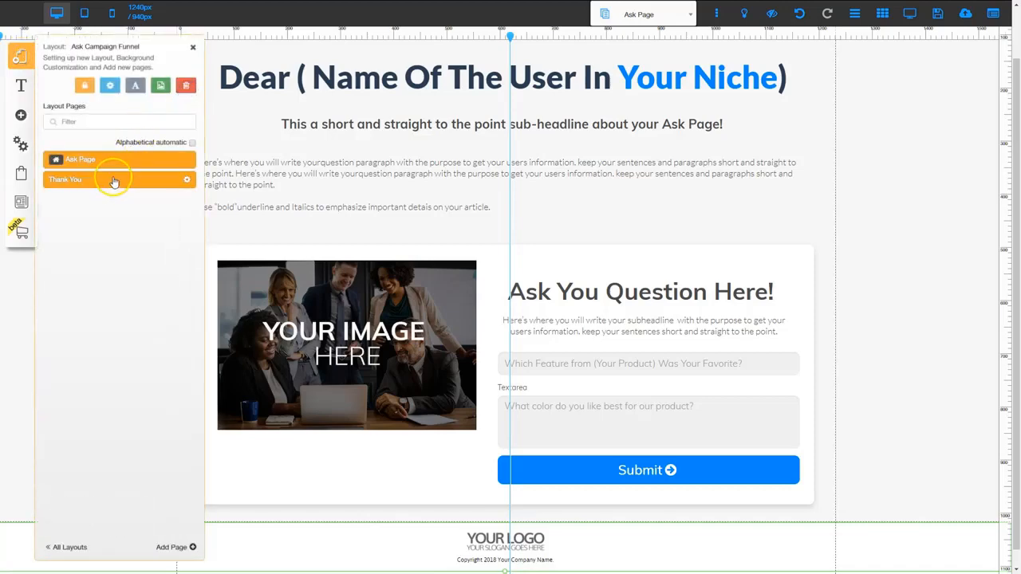
left_click(108, 180)
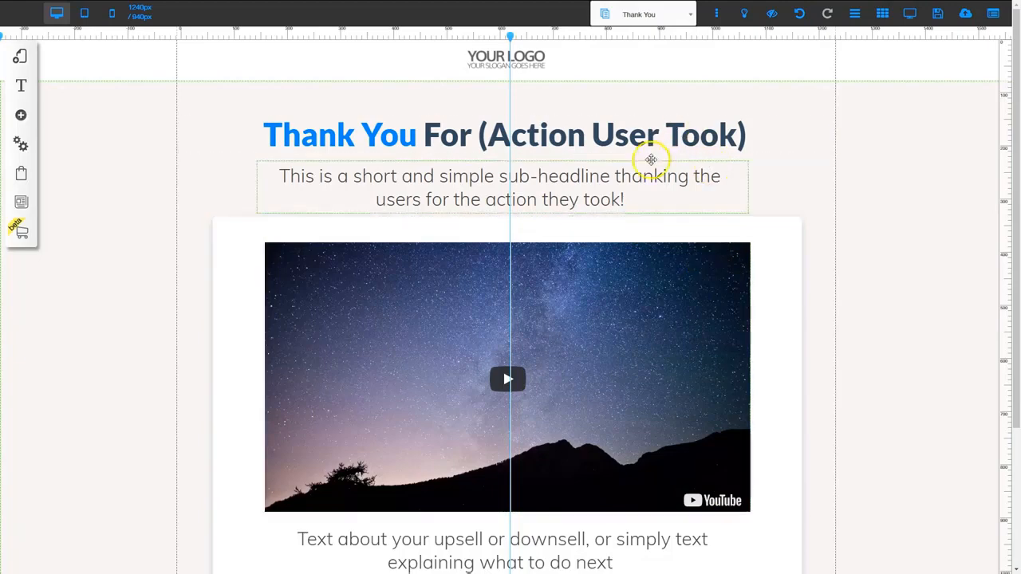
- Review the link actions and web address options of the Thank You page's Call To Action button, leaving them without changes
scroll(577, 235, "down", 2)
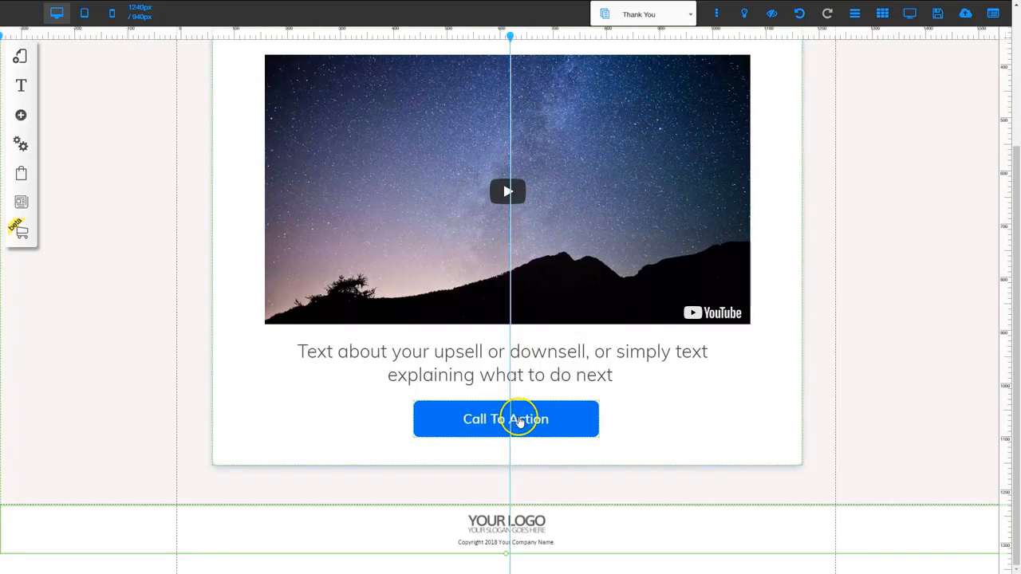
left_click(518, 420)
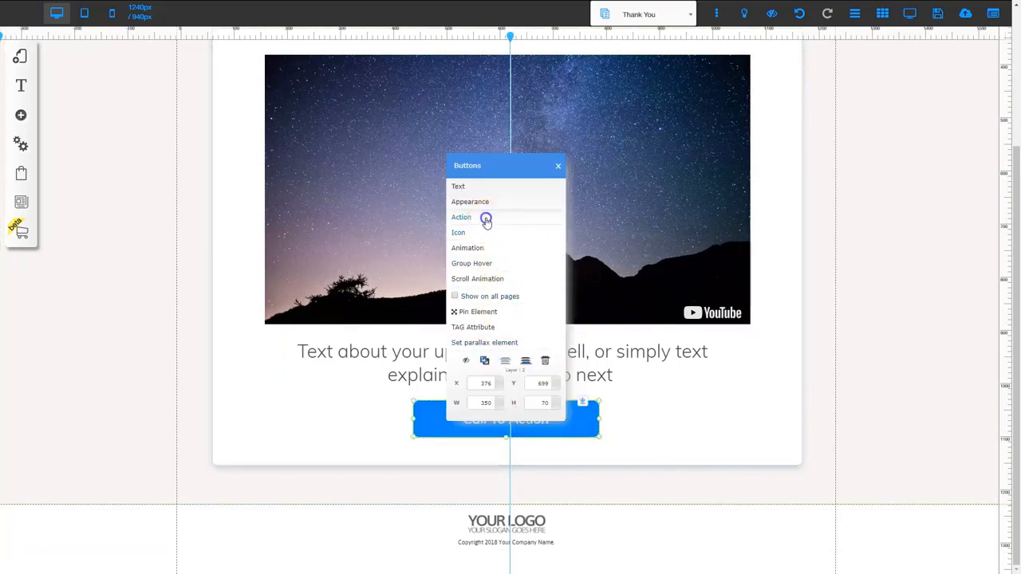
left_click(486, 217)
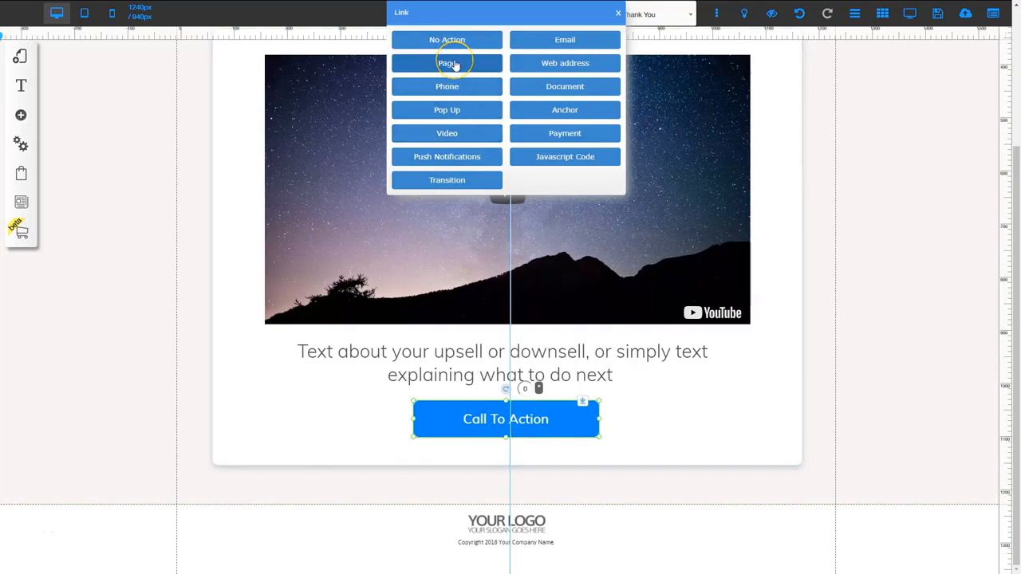
left_click(556, 71)
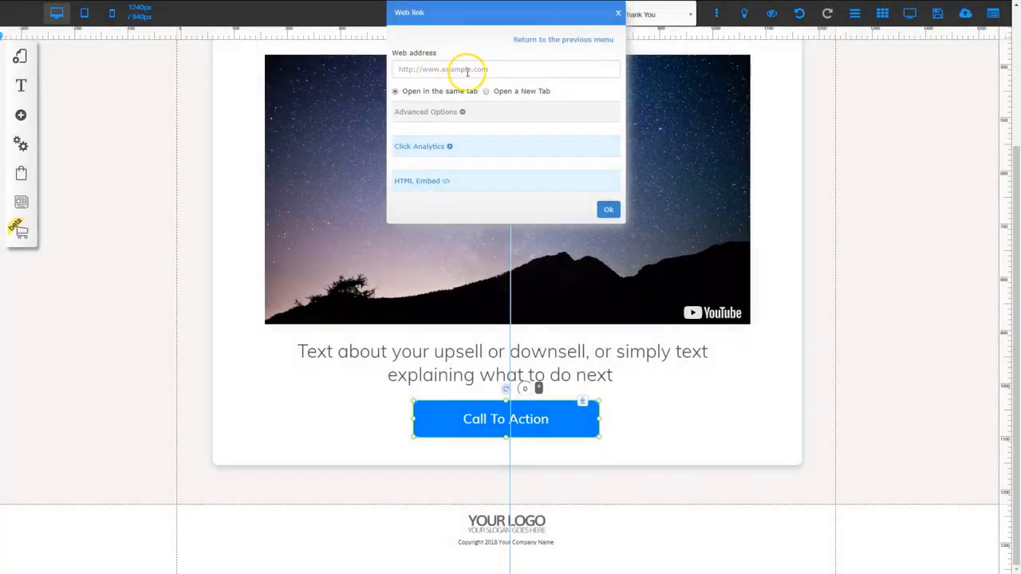
left_click(619, 14)
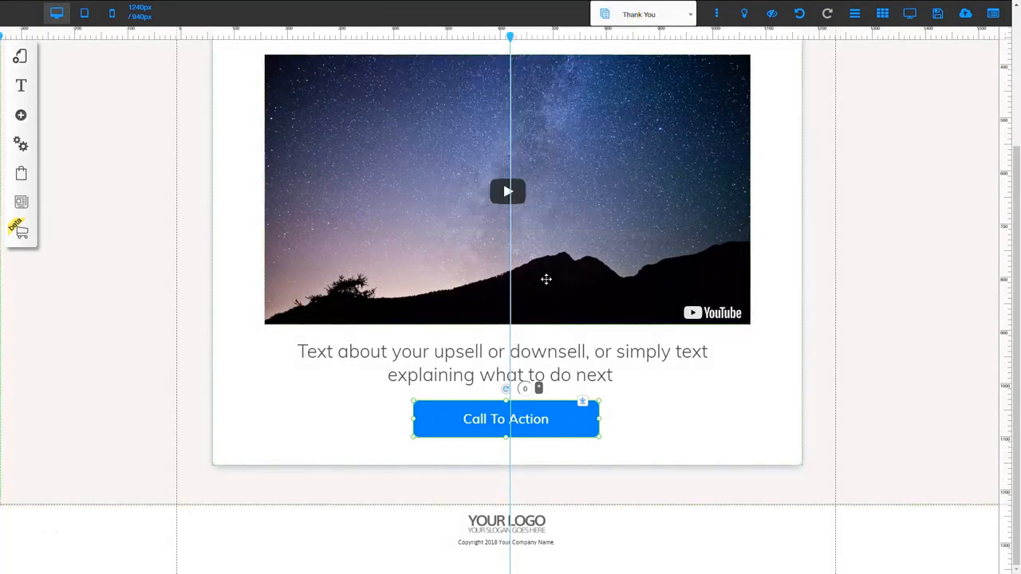